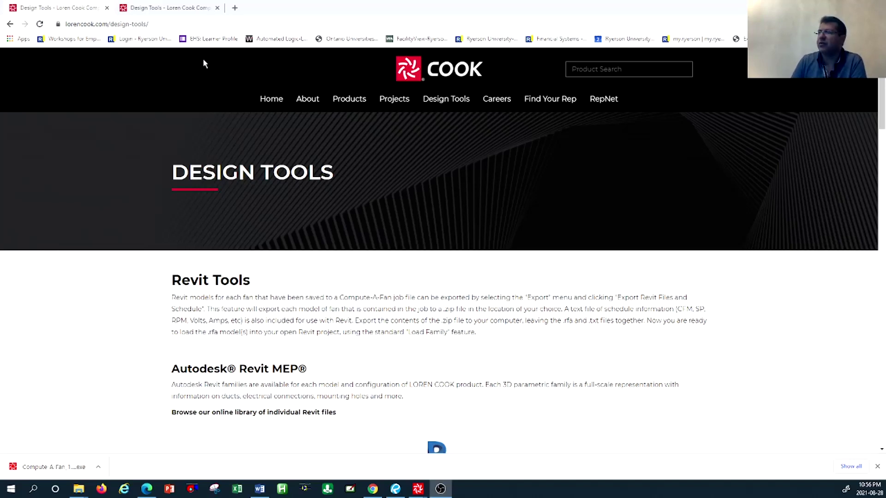
Step: Browse the Loren Cook Design Tools page to the Compute-A-Fan software description and download section
left_click(173, 22)
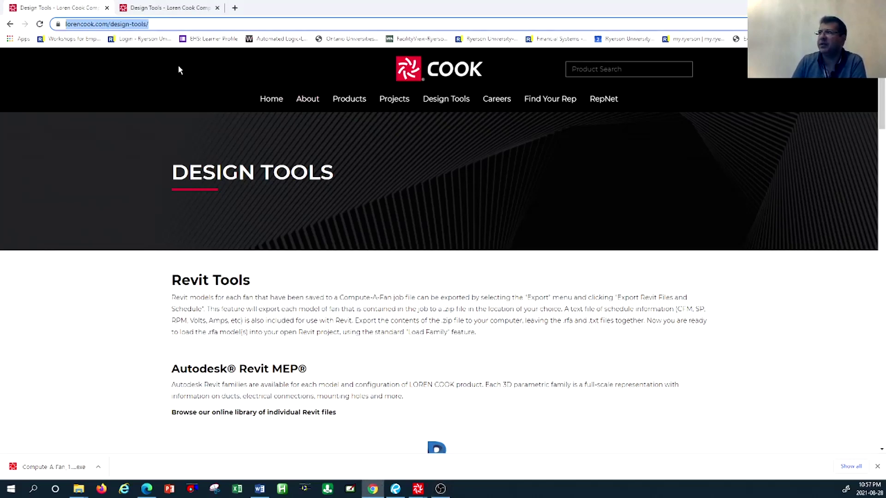
left_click(451, 101)
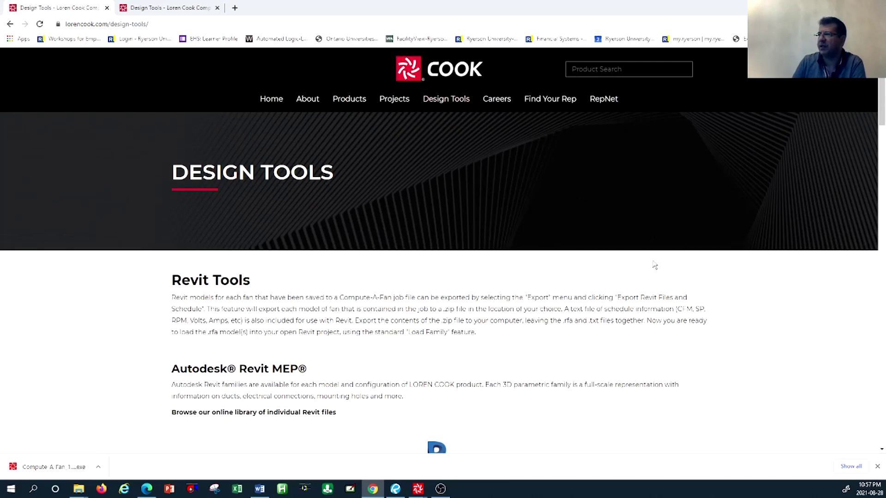
scroll(654, 265, "down", 3)
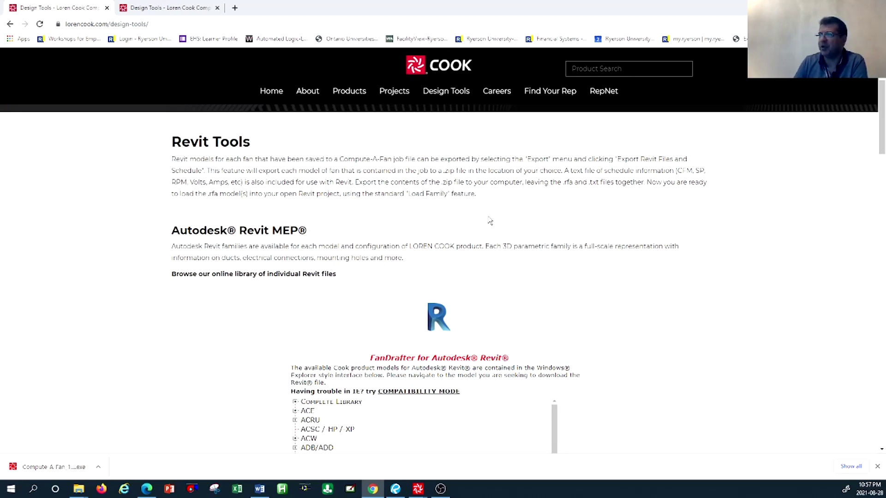
scroll(488, 220, "down", 4)
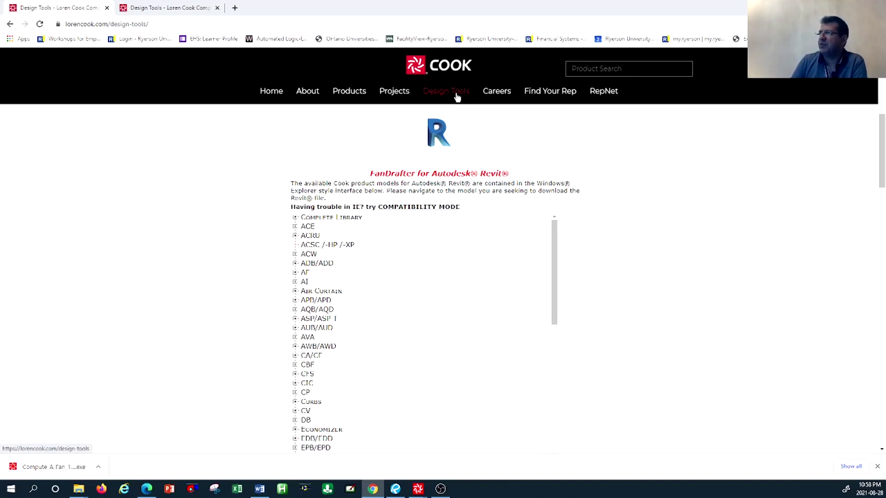
scroll(425, 246, "down", 1)
scroll(427, 245, "down", 15)
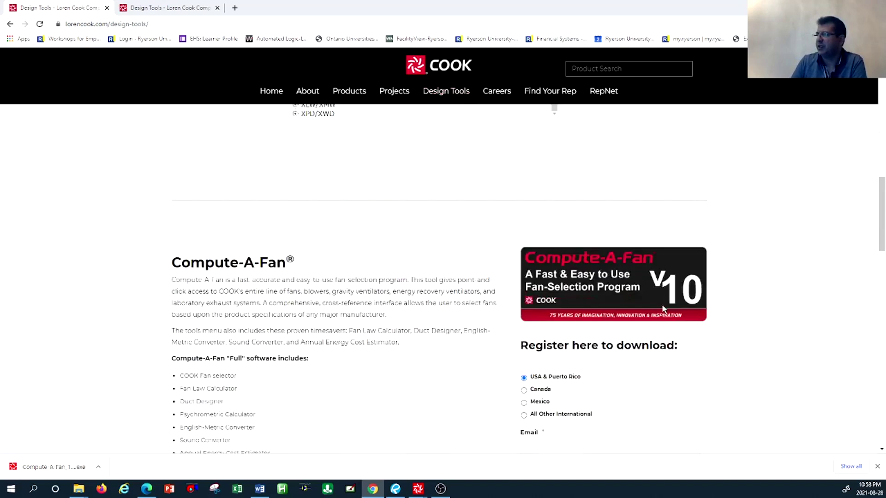
scroll(671, 303, "up", 3)
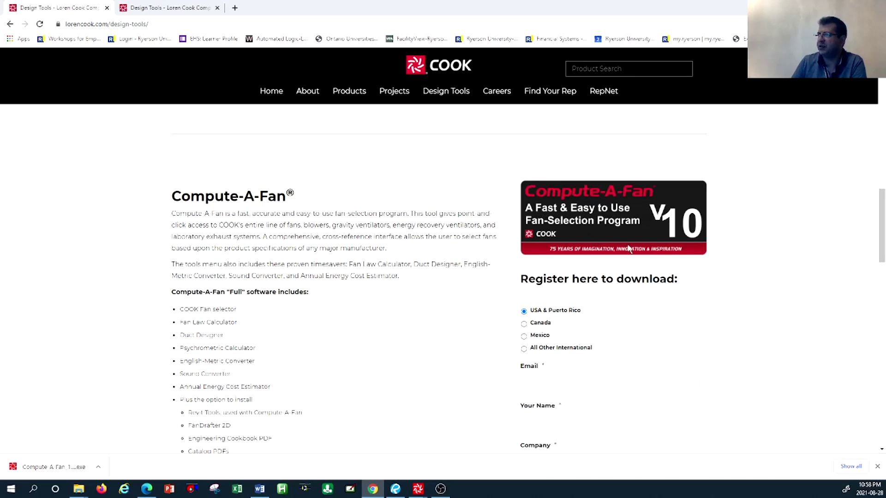
scroll(628, 252, "down", 2)
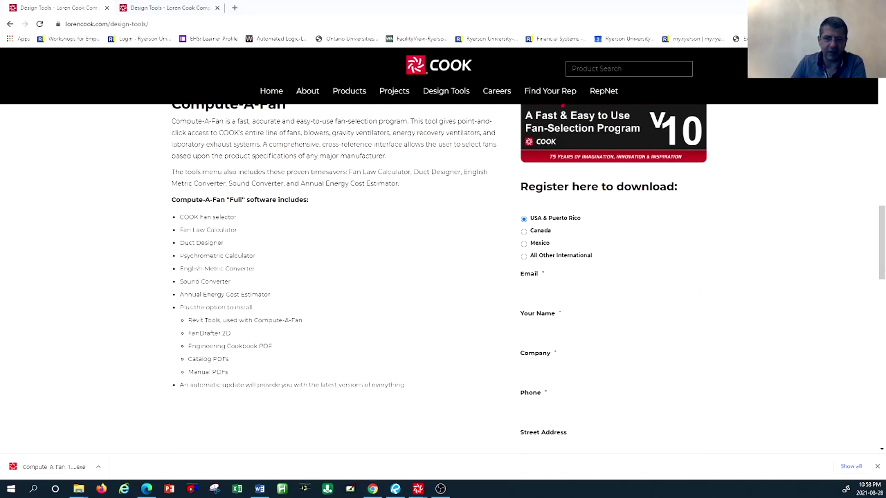
Step: Review the region choices and required fields of the Compute-A-Fan download registration form
left_click(529, 221)
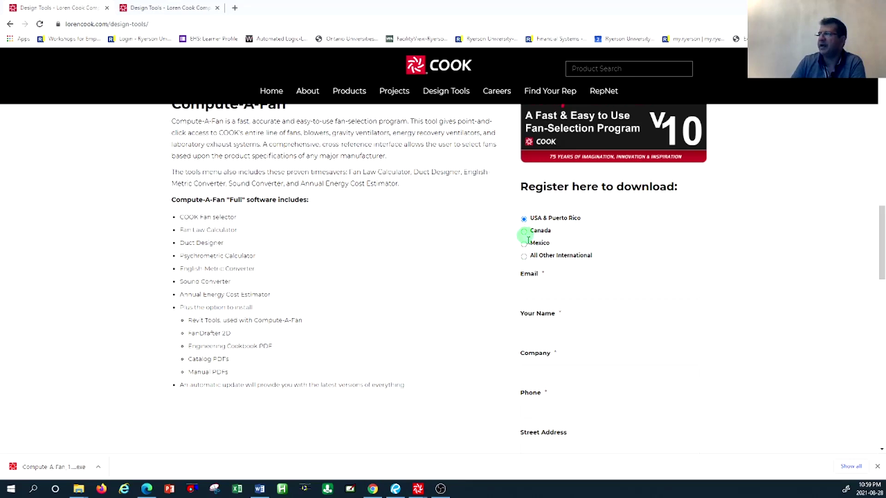
scroll(565, 268, "down", 2)
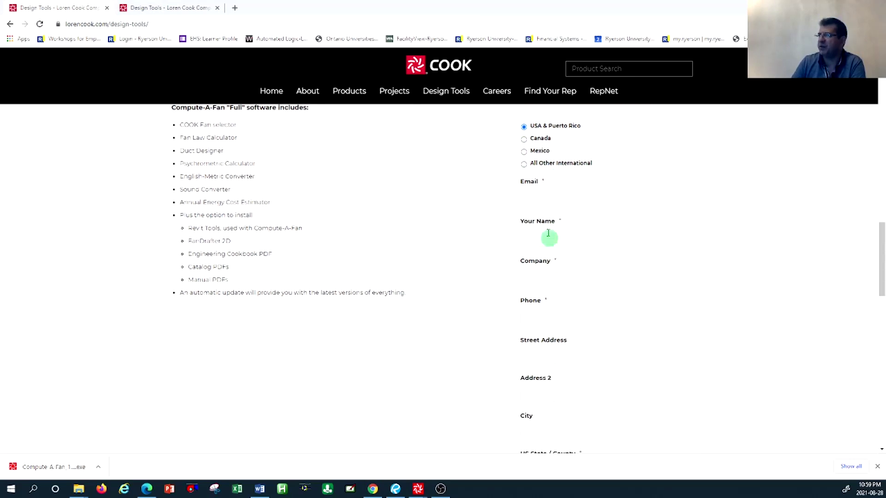
scroll(542, 305, "down", 2)
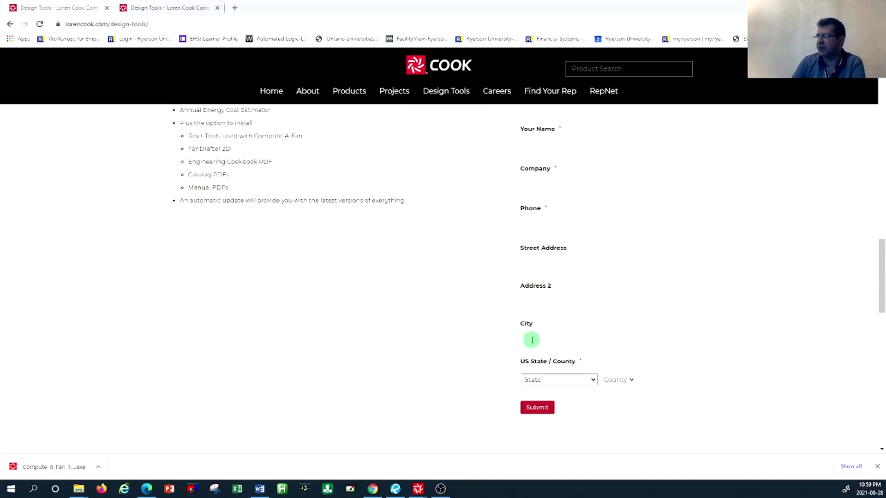
scroll(533, 352, "down", 1)
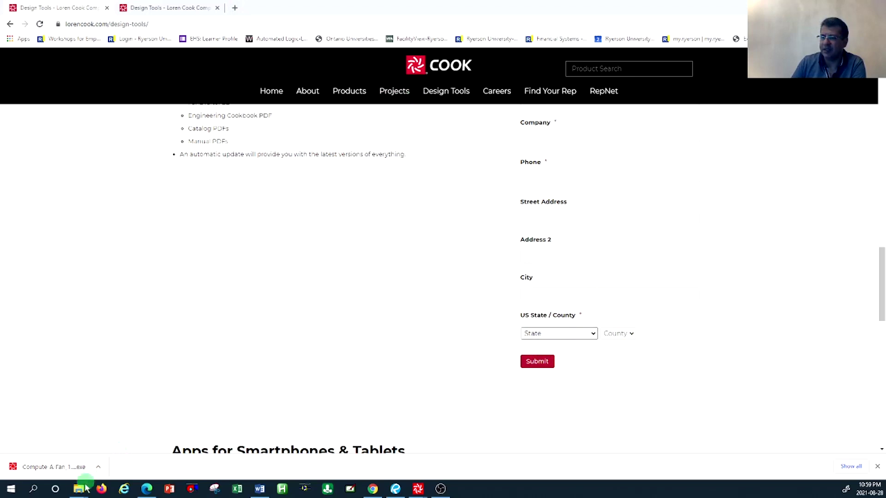
Step: Switch to the Compute-A-Fan program and open fan selection by application for ceiling fans
mouse_move(80, 493)
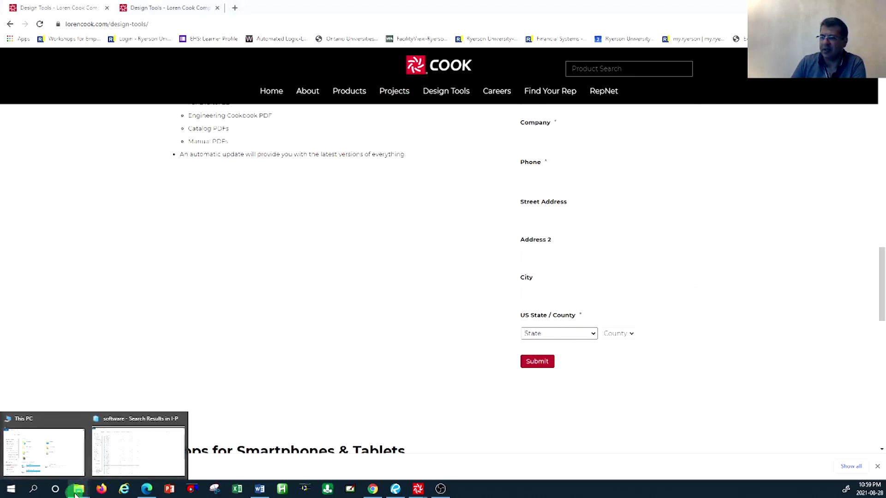
left_click(12, 490)
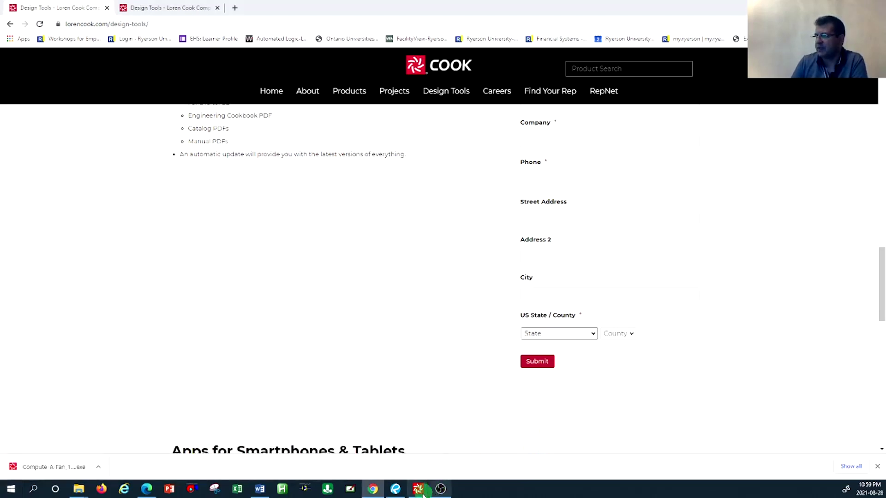
mouse_move(418, 491)
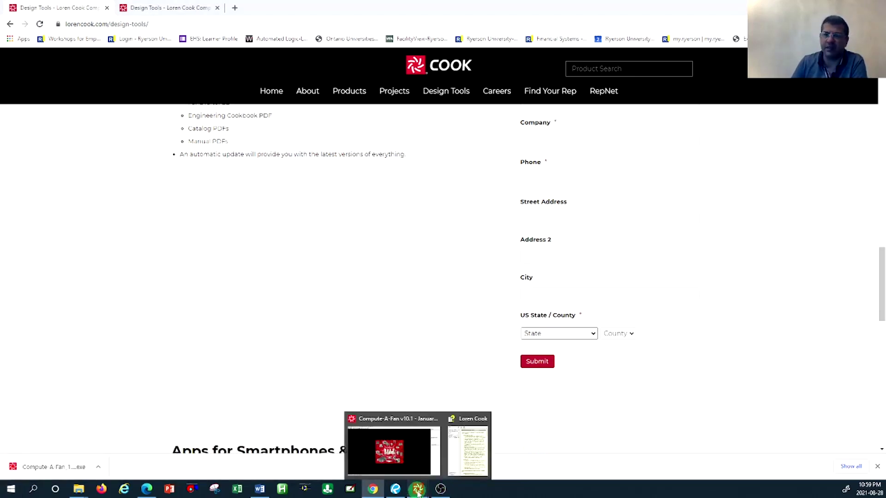
left_click(408, 447)
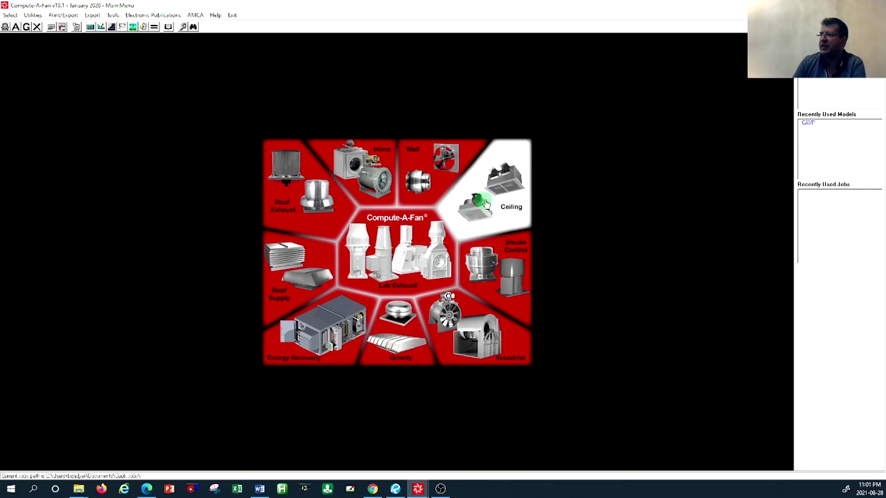
left_click(502, 195)
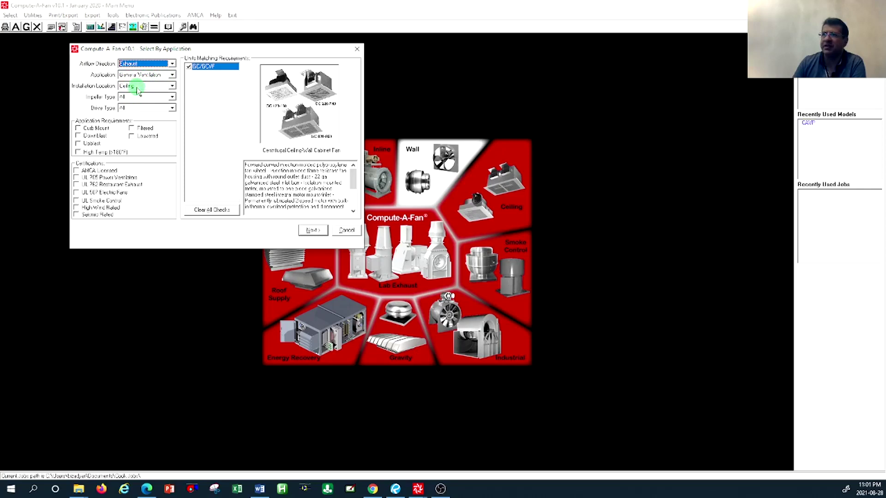
Step: Review the installation location, impeller type and drive type choices, keeping Ceiling, All and All for the GC/GCVF unit
left_click(139, 88)
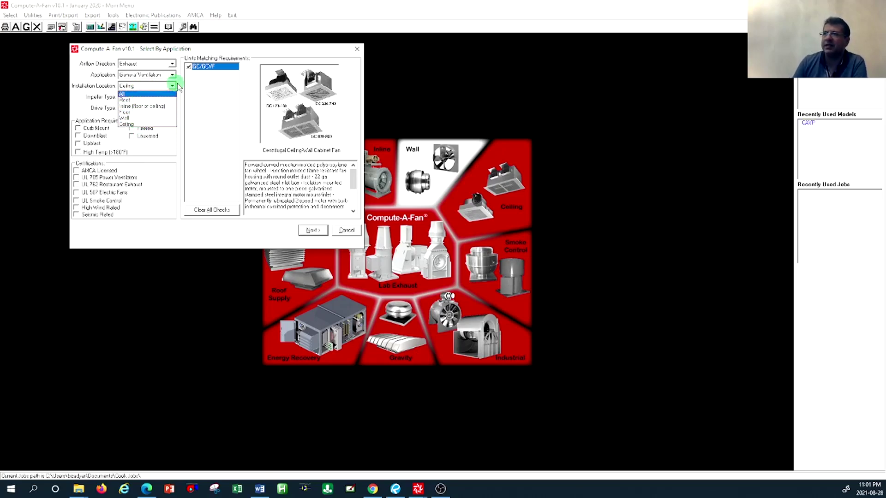
left_click(173, 123)
left_click(207, 67)
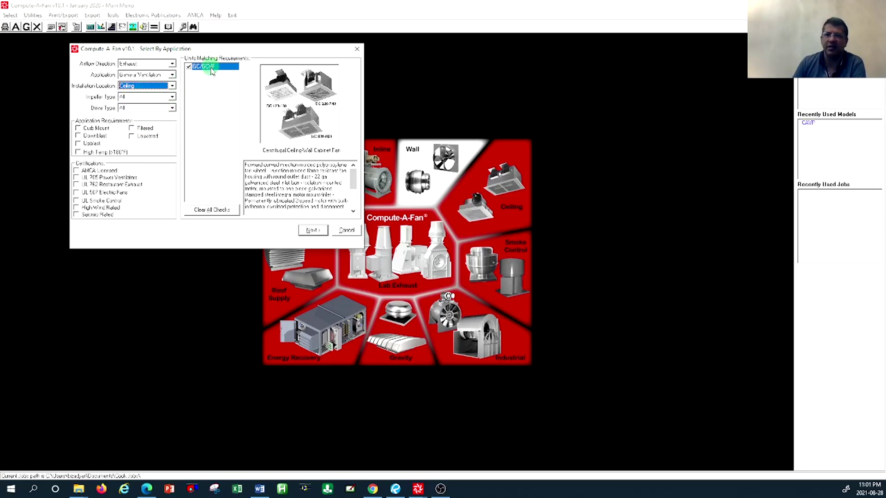
left_click(145, 102)
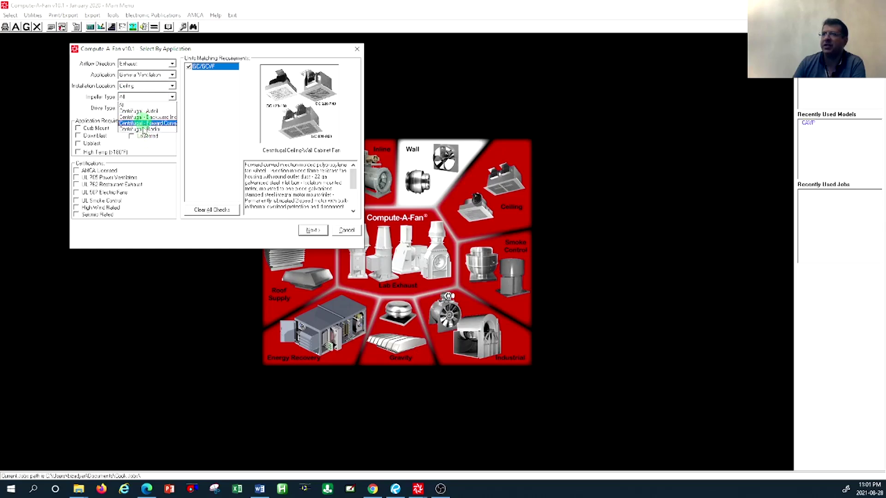
left_click(131, 108)
left_click_drag(220, 51, 202, 60)
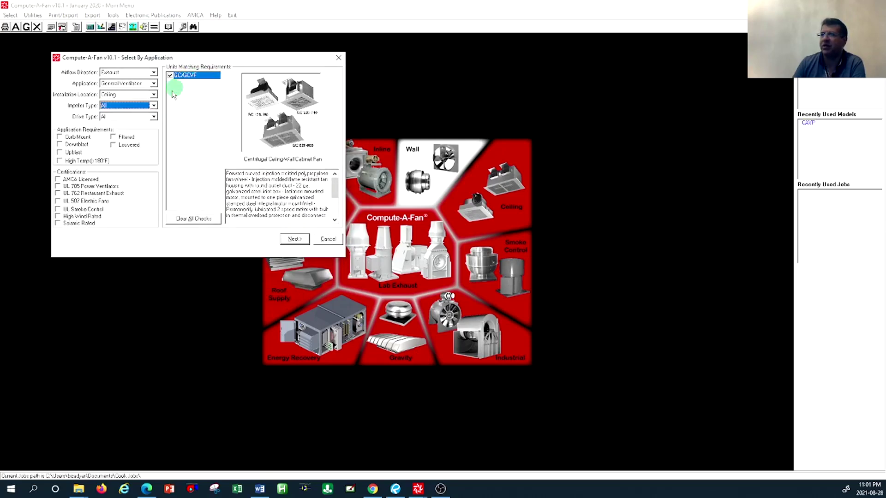
left_click(120, 117)
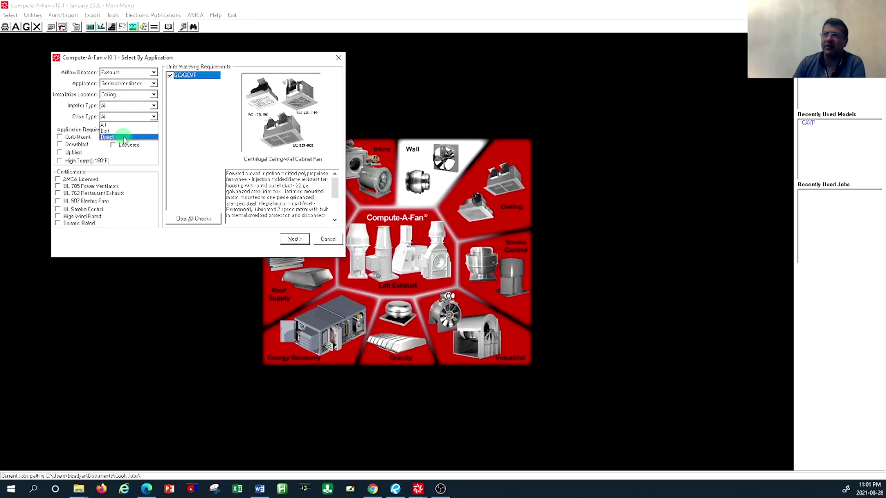
left_click(148, 163)
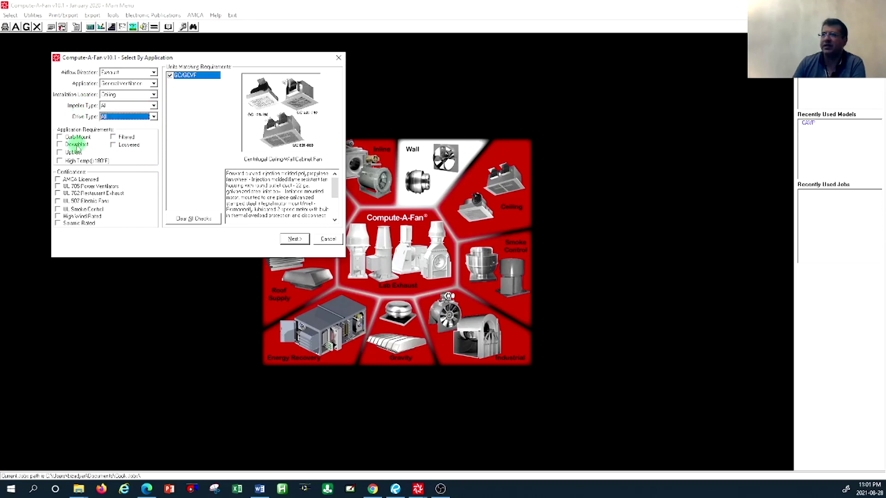
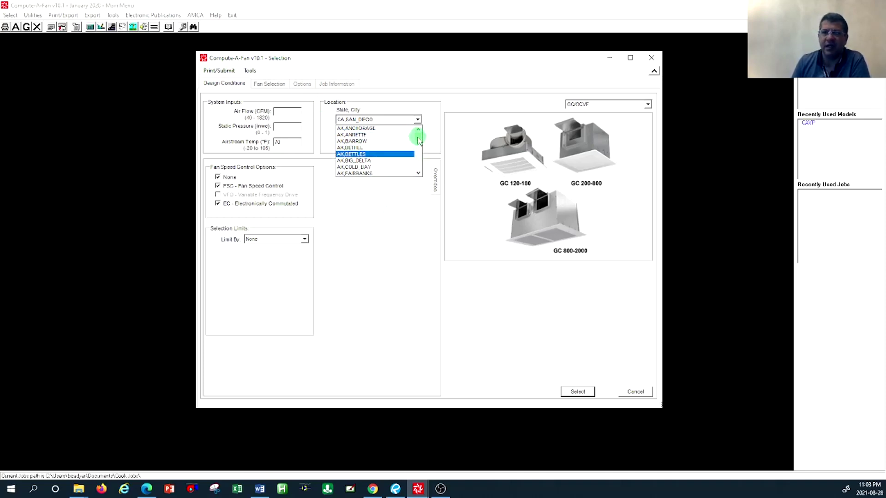
Step: Set the design conditions to location TX,HOUSTON, air flow 75 CFM, static pressure 0.5 inwc and airstream temperature 75 °F
left_click_drag(419, 141, 420, 165)
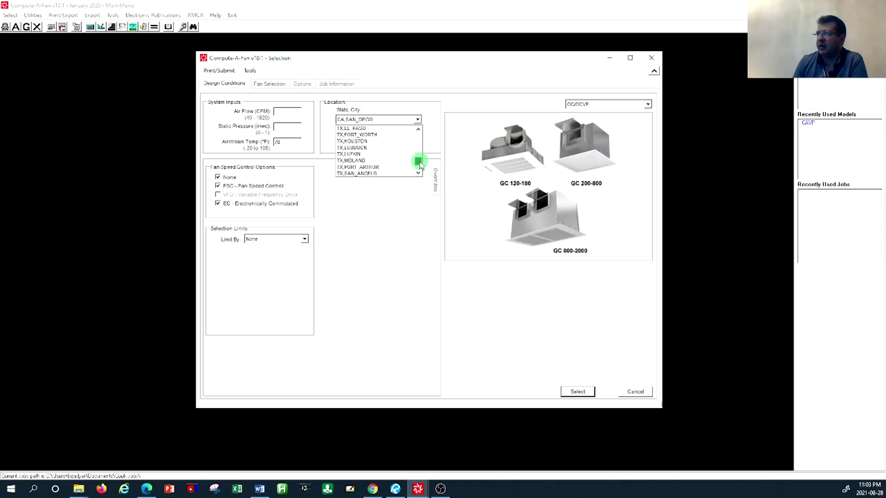
left_click(354, 142)
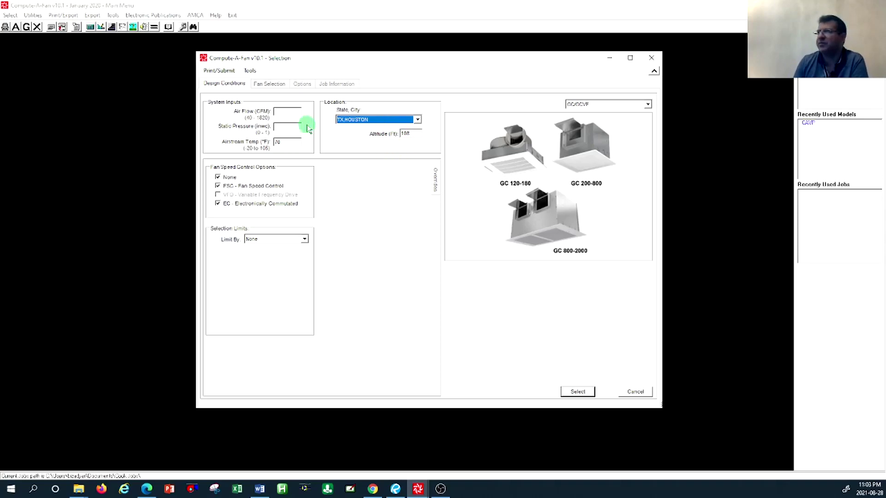
left_click(285, 111)
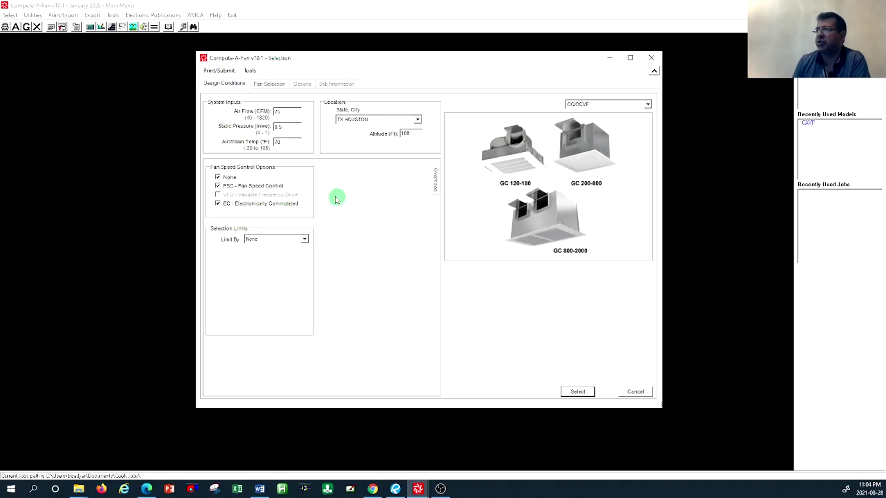
left_click(281, 142)
double_click(282, 142)
type("75")
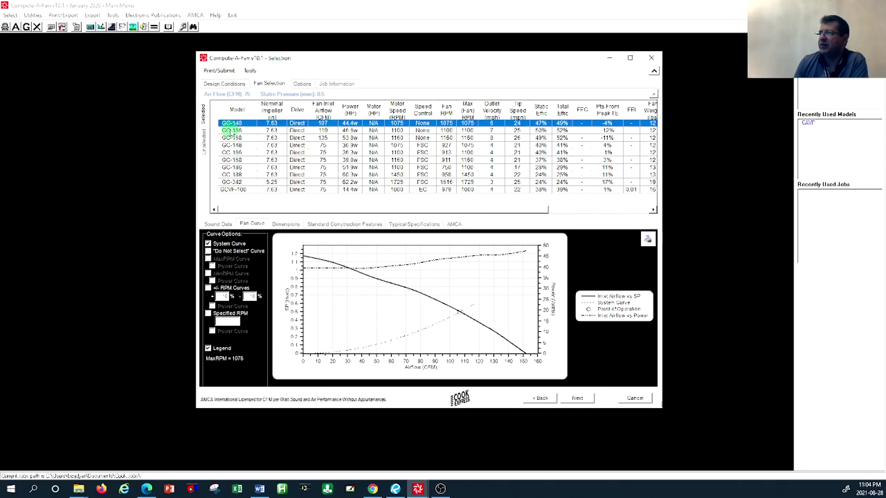
Step: Maximize the selection window, compare the fan curves of the listed GC models, and select the GC-166 with FSC speed control
left_click(631, 59)
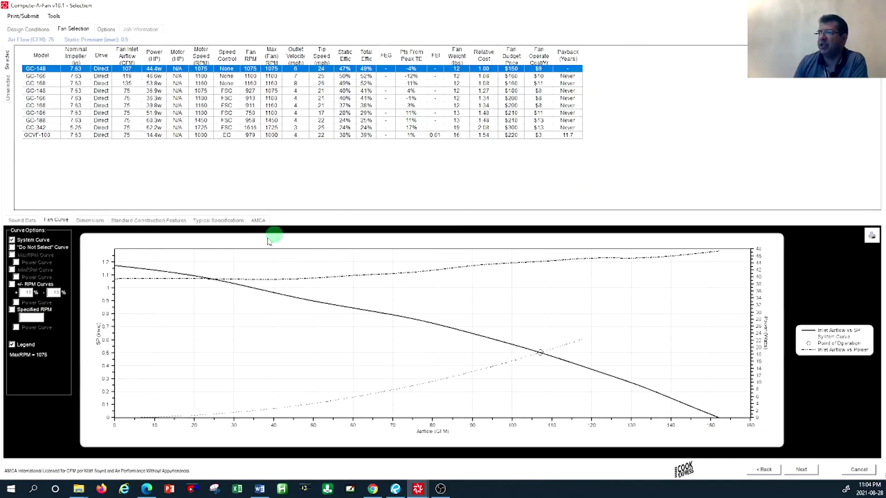
left_click(47, 76)
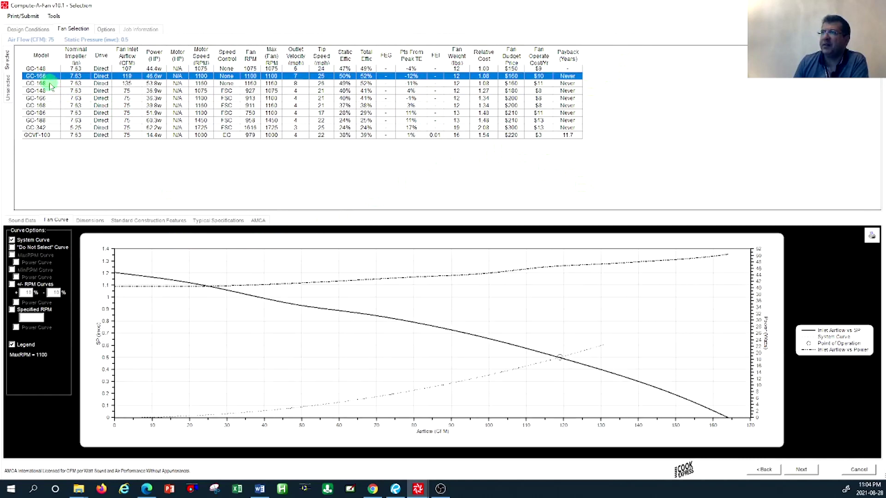
left_click(51, 86)
left_click(50, 76)
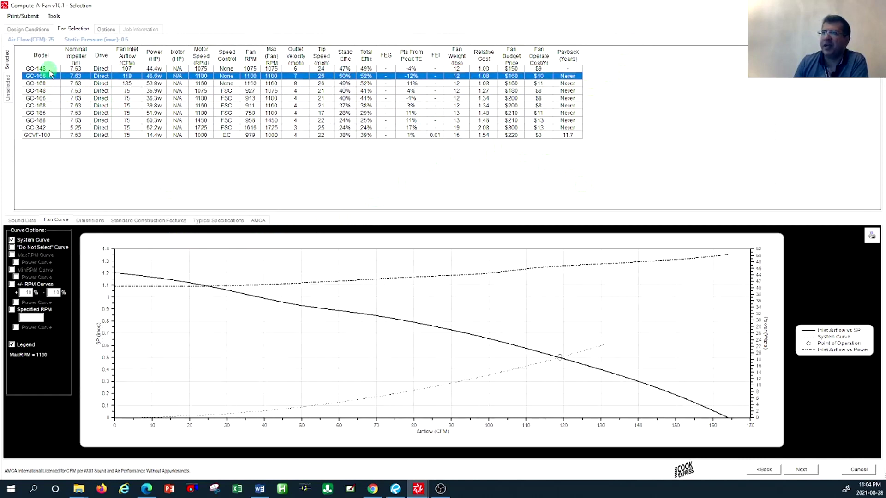
left_click(50, 84)
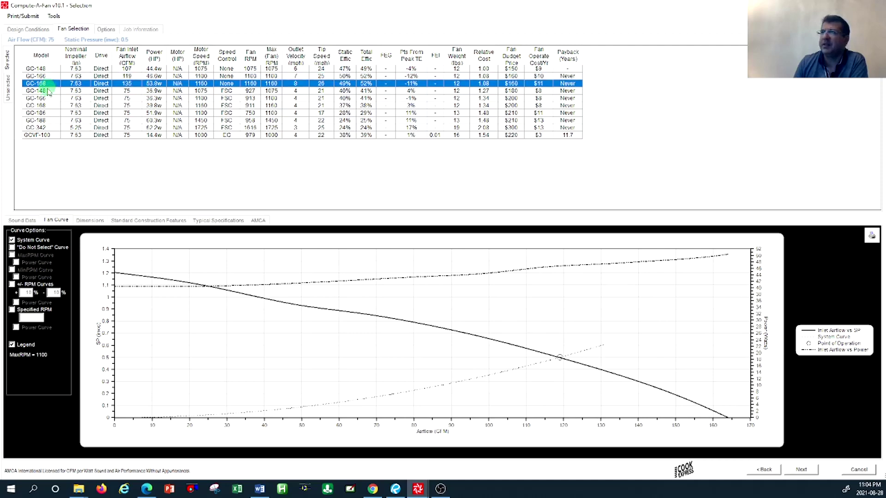
left_click(48, 92)
left_click(47, 98)
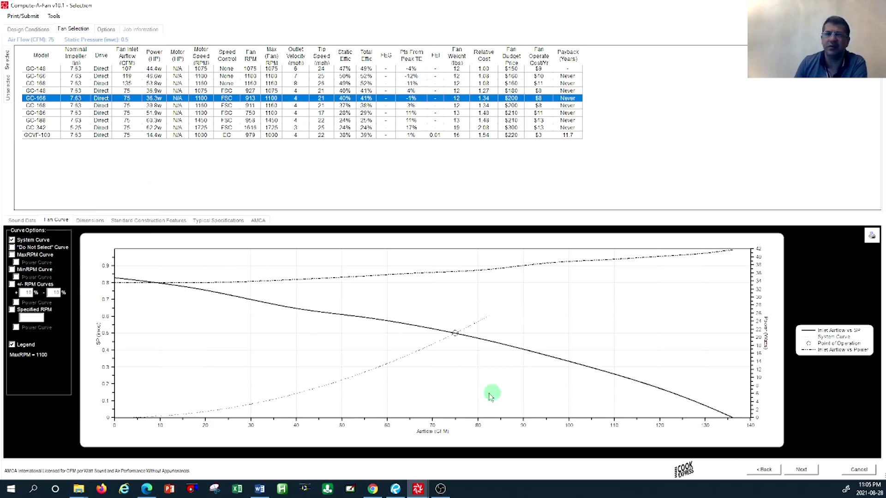
Step: Add the MaxRPM curve to the fan curve chart of the selected GC-166
mouse_move(440, 491)
mouse_move(259, 492)
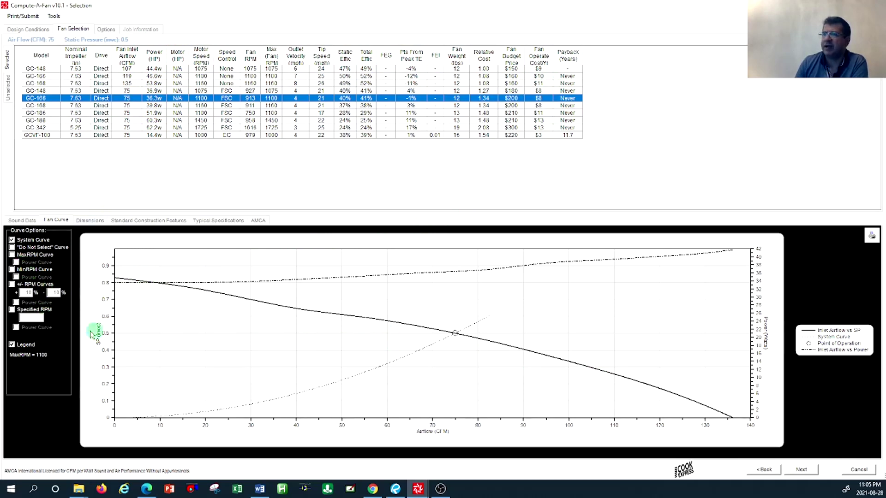
left_click(12, 248)
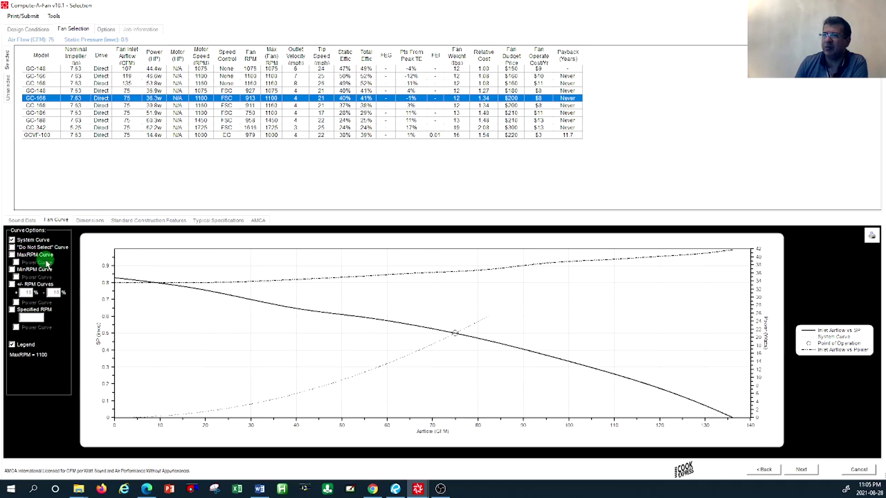
left_click(12, 256)
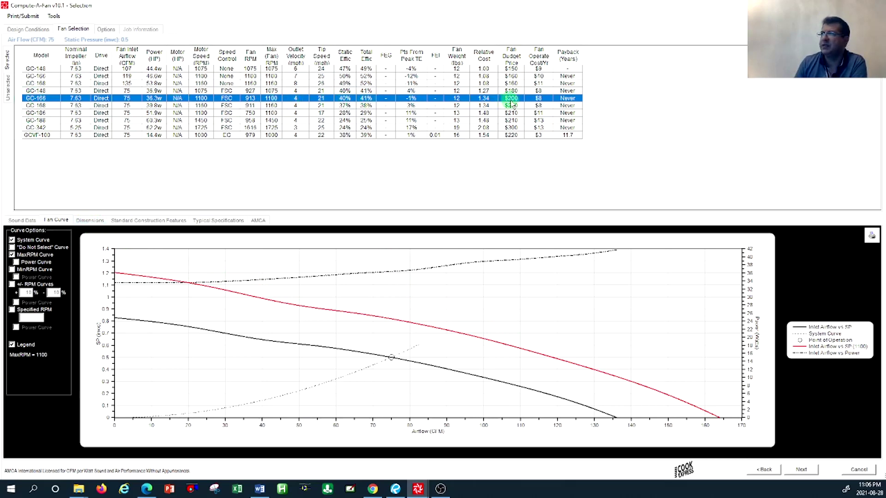
Step: Review the selected GC-166's dimensions, standard construction features, typical specifications, AMCA license information and sound data
left_click(90, 221)
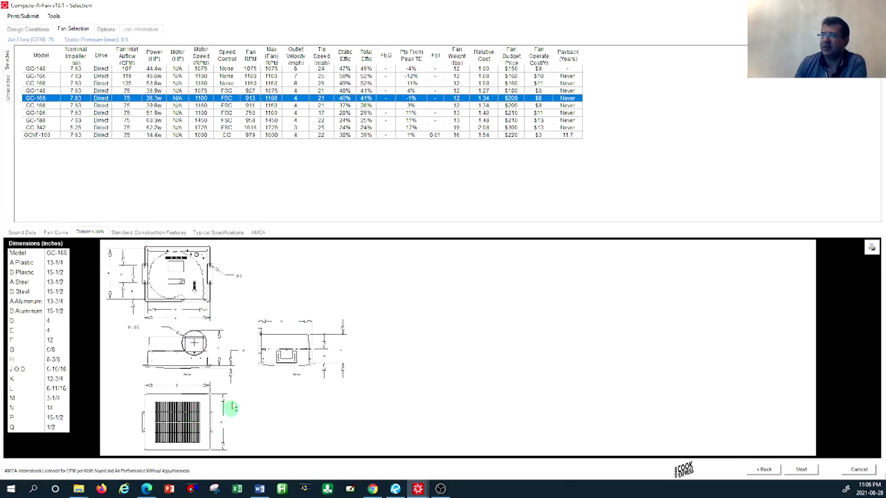
left_click(148, 232)
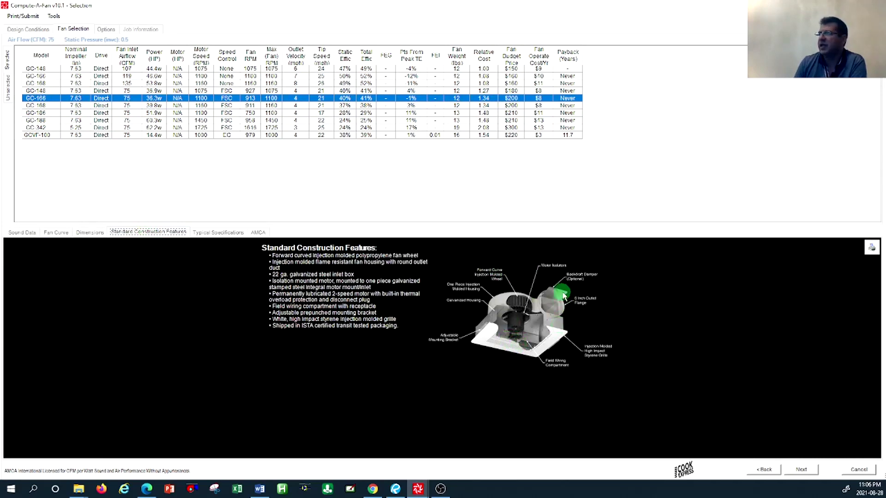
left_click(204, 232)
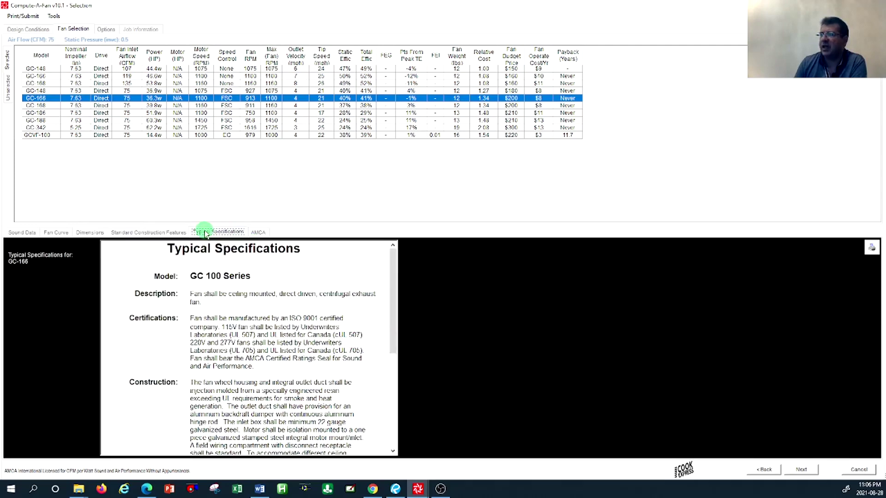
scroll(236, 301, "down", 2)
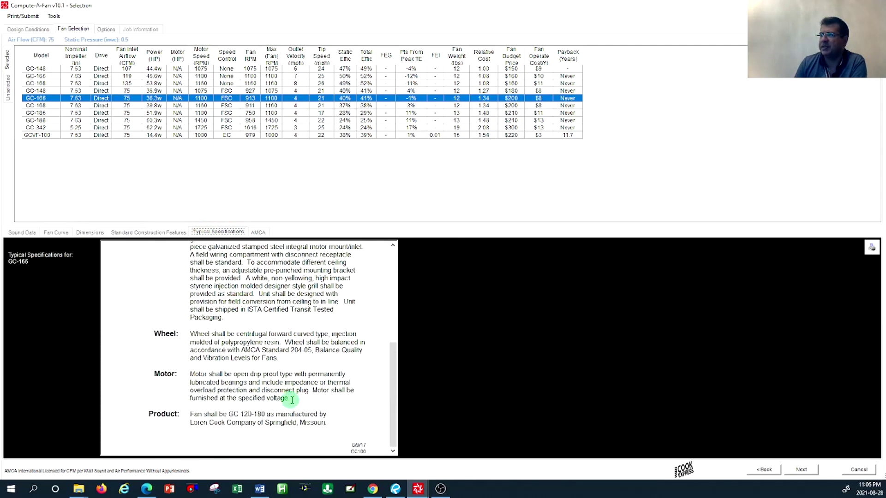
scroll(287, 397, "up", 5)
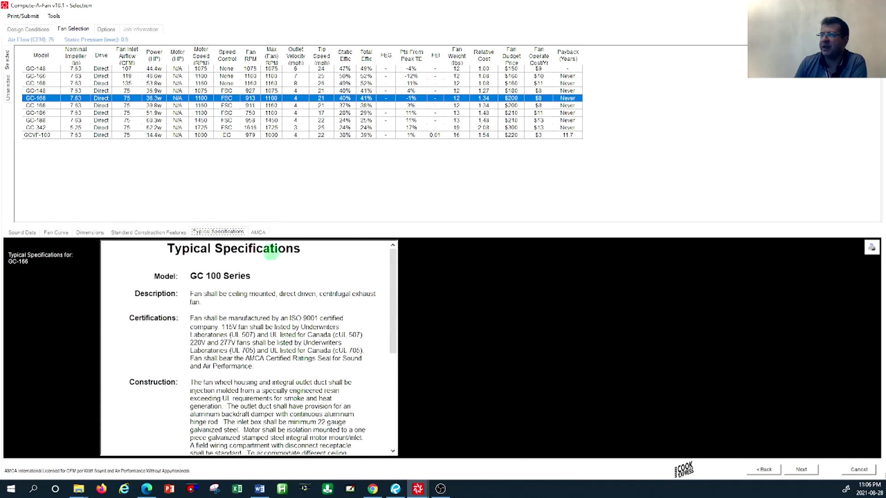
left_click(258, 232)
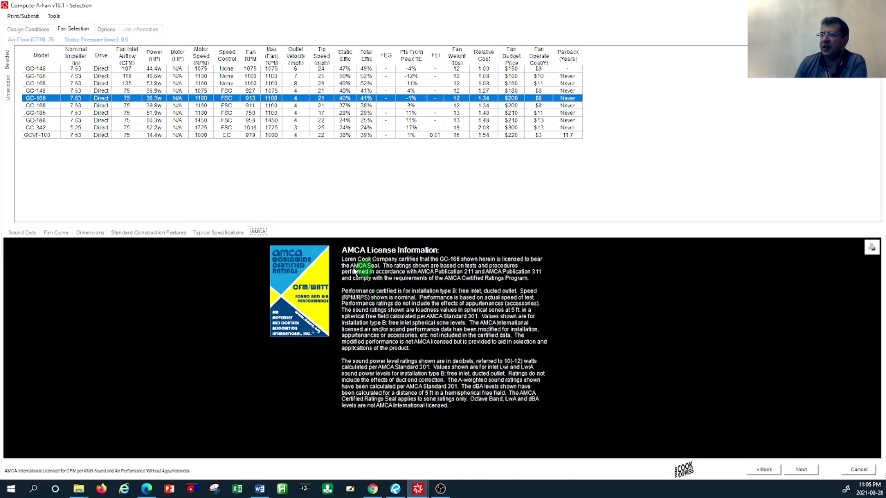
left_click(22, 233)
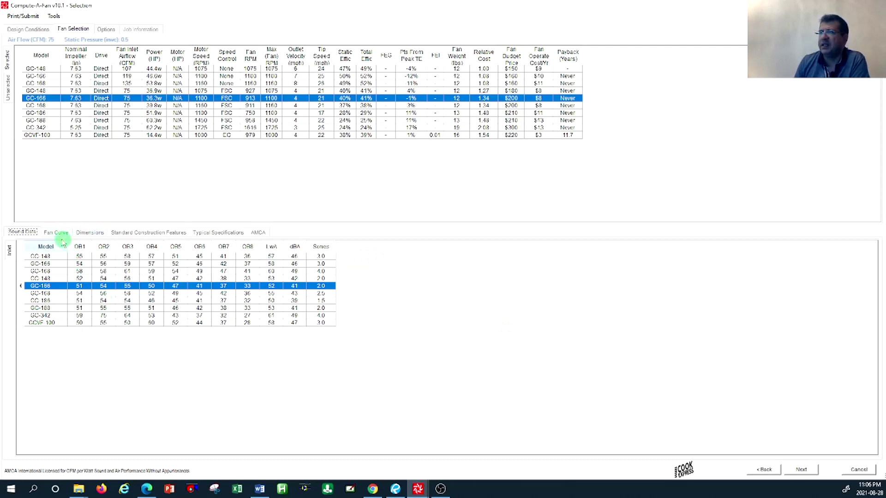
Step: Review the GC-166's motor options and available accessories, and close the fan selection
left_click(110, 29)
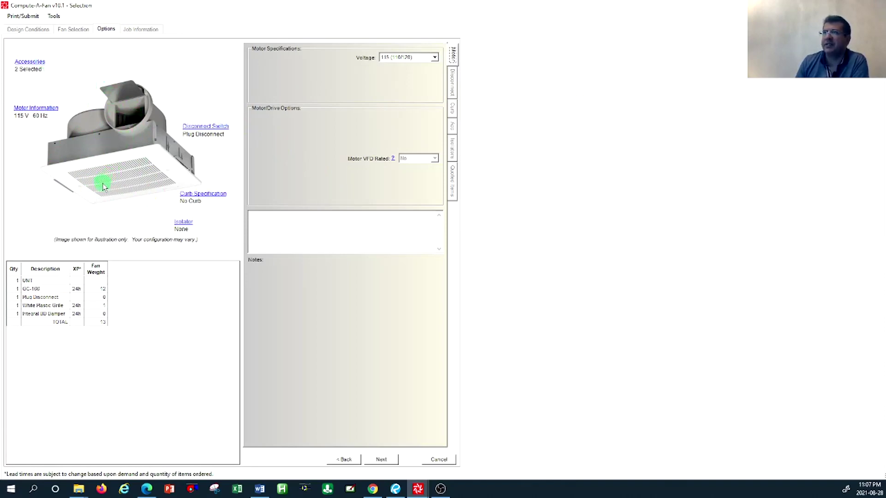
left_click(41, 66)
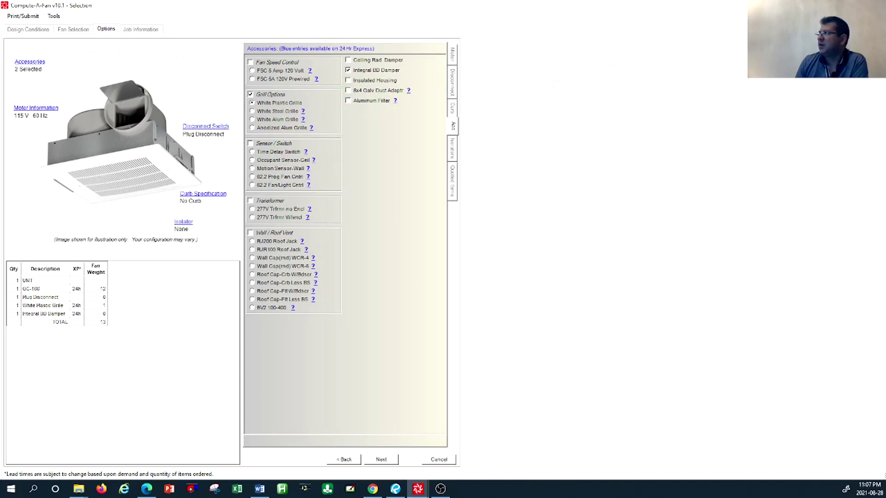
left_click(864, 5)
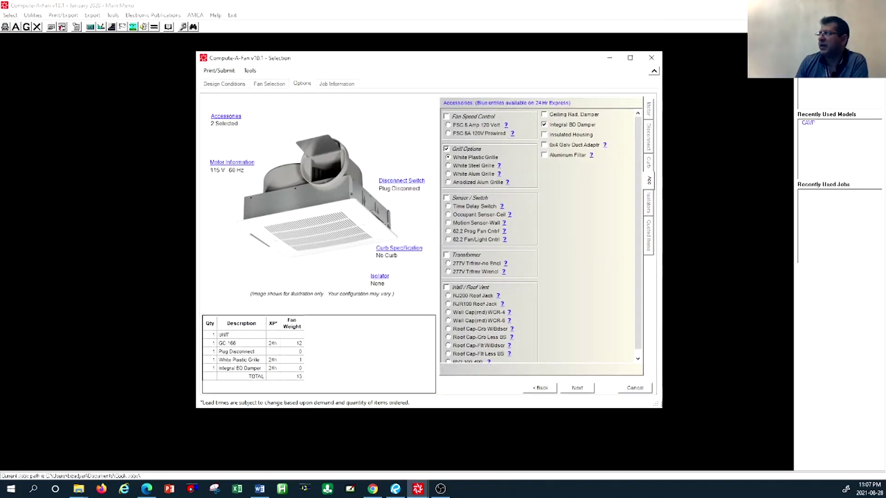
left_click(651, 58)
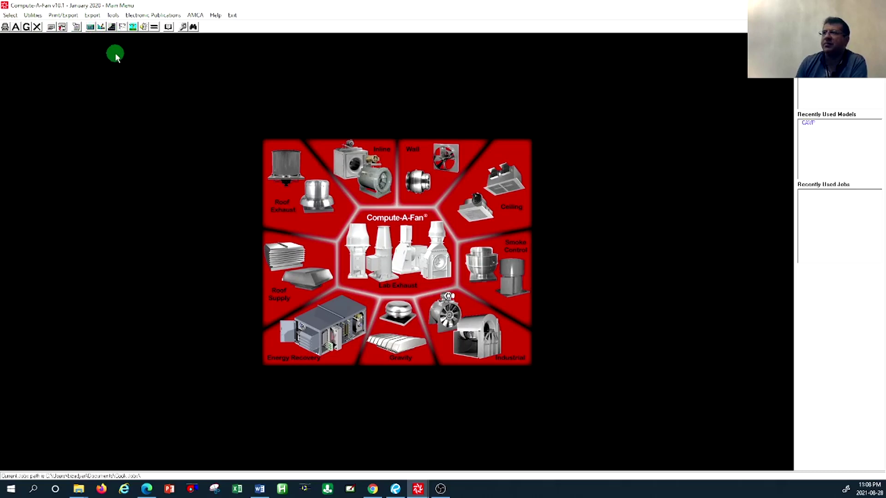
Step: Open the Duct Designer and set air flow 5000 cfm, diameter 20 in and length 300 ft
left_click(100, 27)
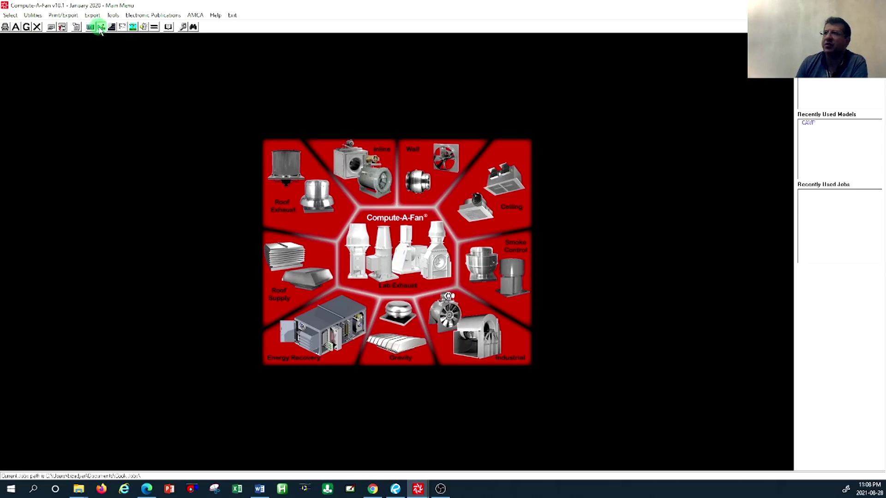
left_click_drag(457, 143, 419, 115)
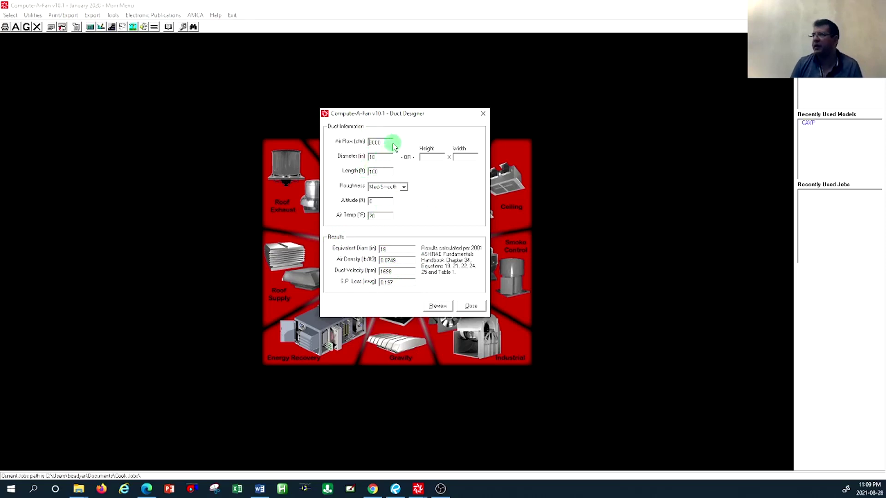
left_click_drag(393, 147, 371, 148)
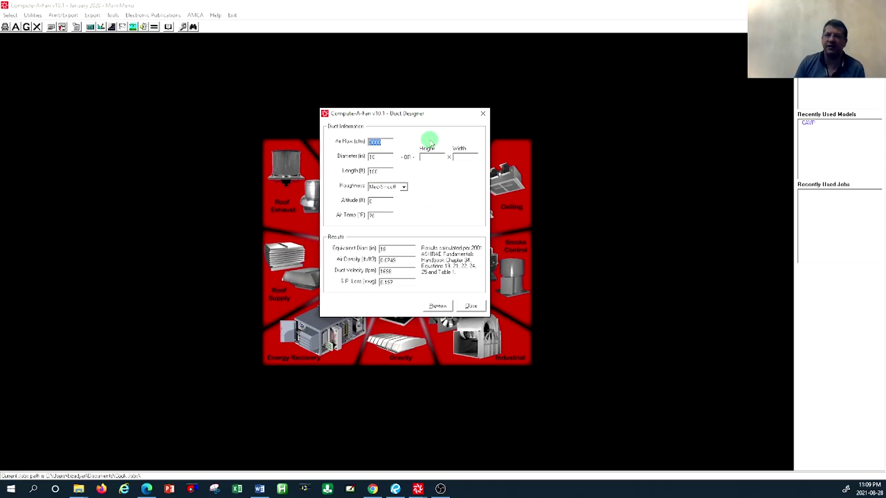
type("5000")
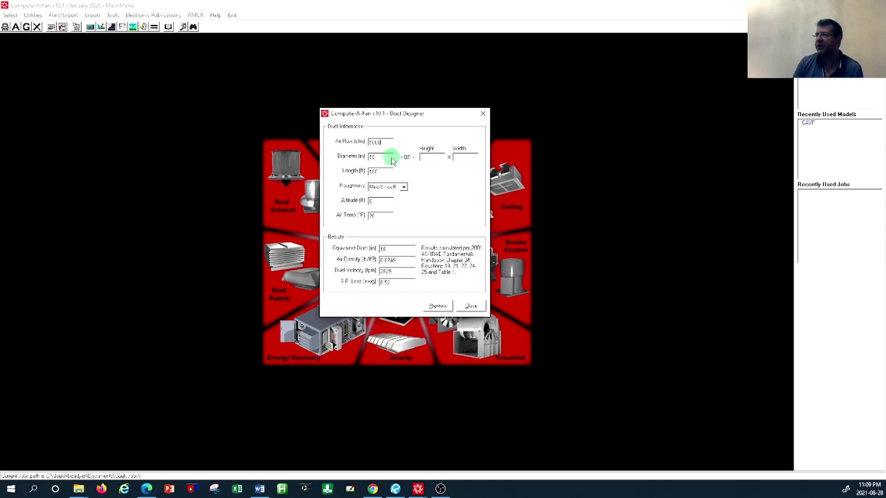
left_click_drag(391, 157, 368, 157)
type("20")
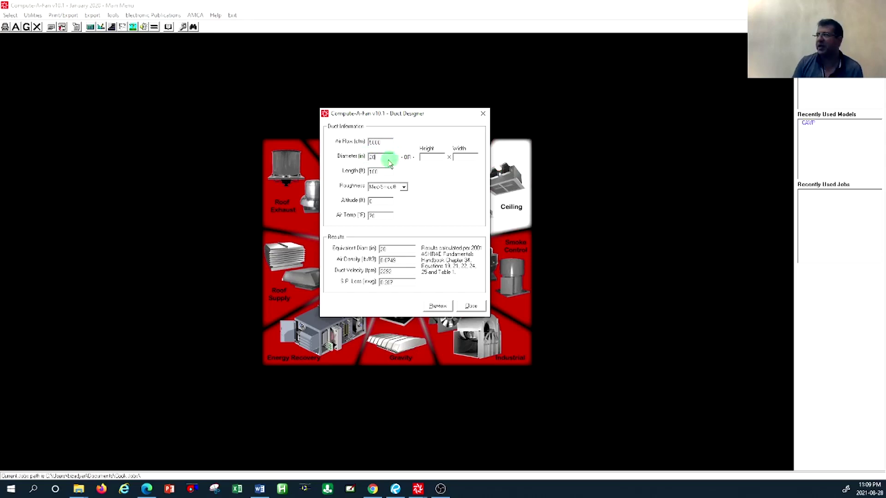
left_click_drag(382, 172, 368, 172)
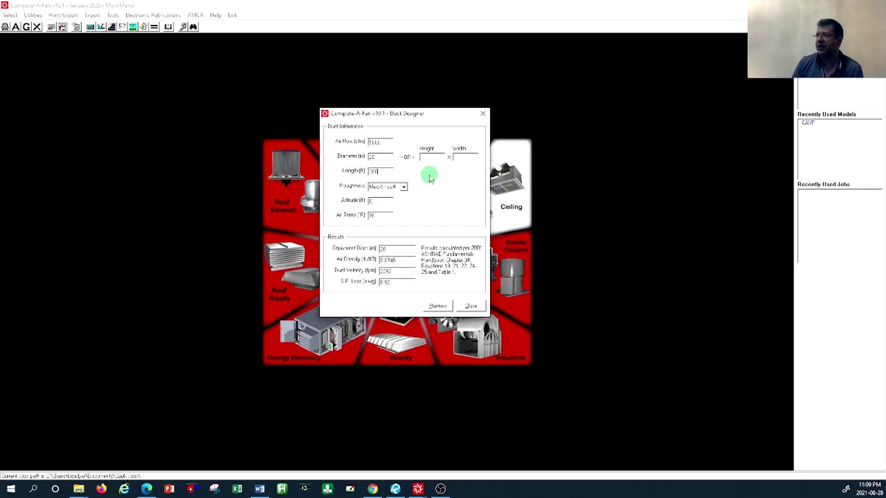
Step: Check the roughness choices against Table 1 Duct Roughness Factors in the ASHRAE duct design chapter PDF, and return to the Duct Designer
left_click(403, 187)
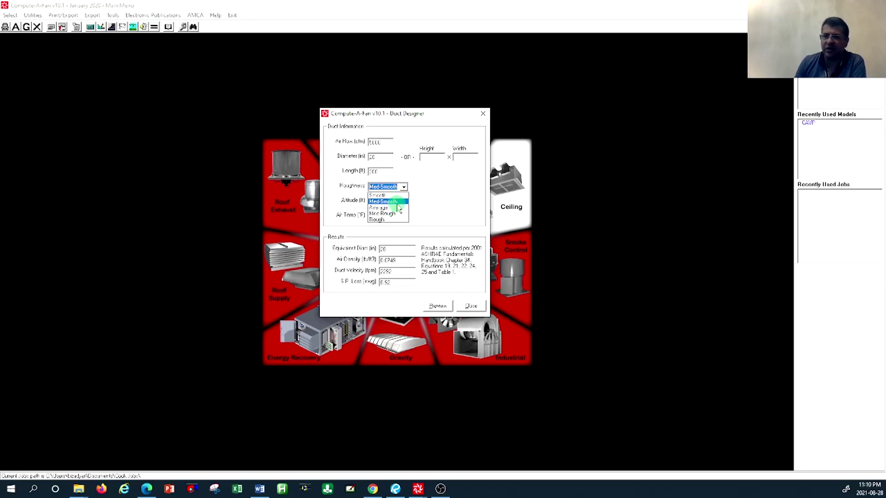
left_click(469, 197)
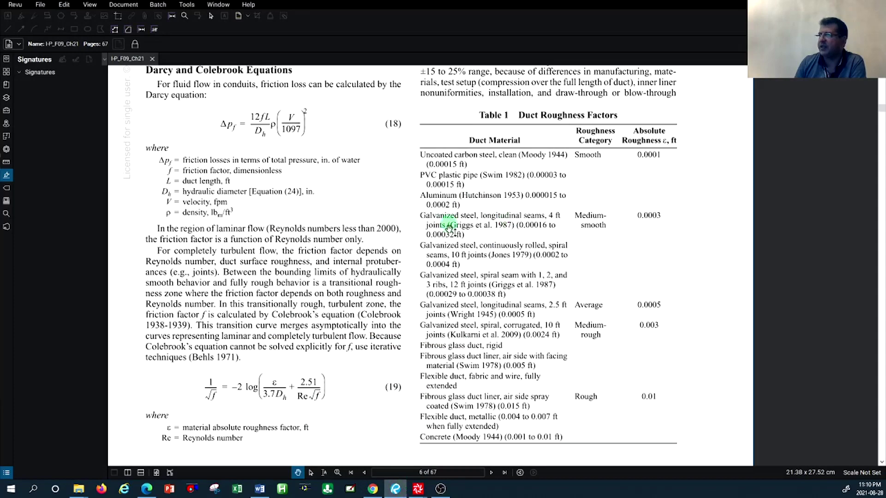
scroll(440, 240, "up", 5)
left_click_drag(881, 141, 881, 88)
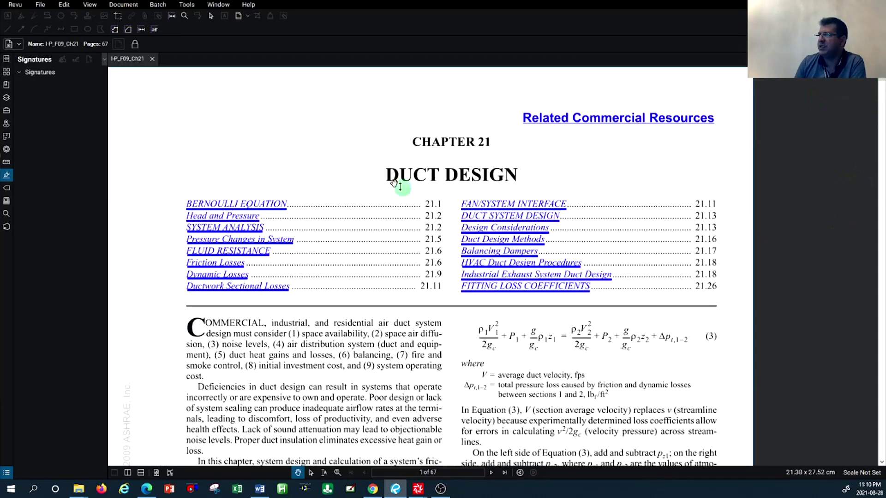
scroll(310, 133, "down", 15)
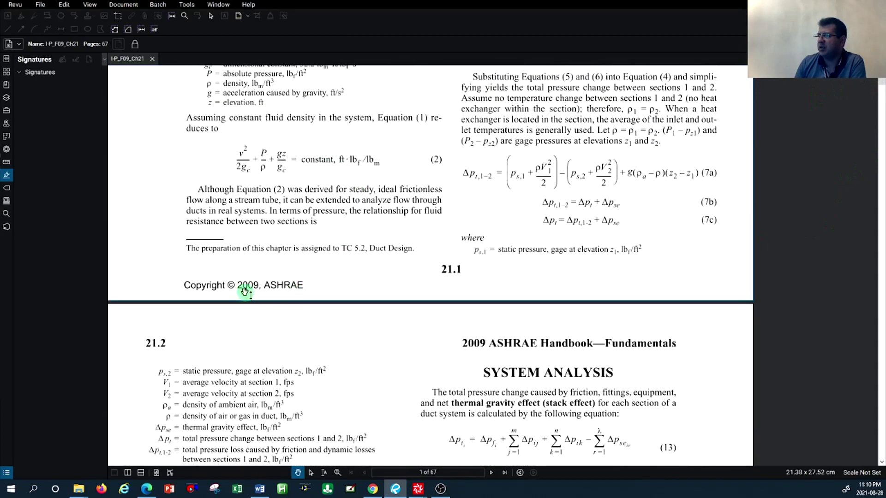
scroll(247, 292, "up", 15)
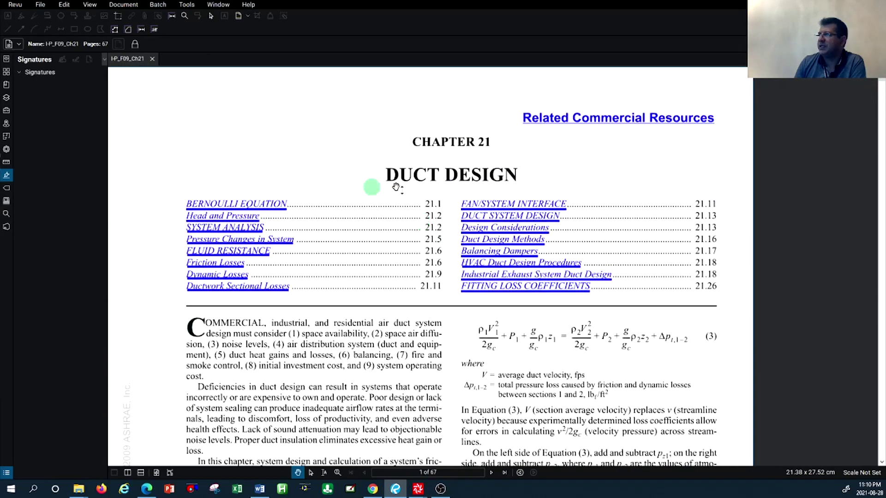
scroll(483, 198, "down", 15)
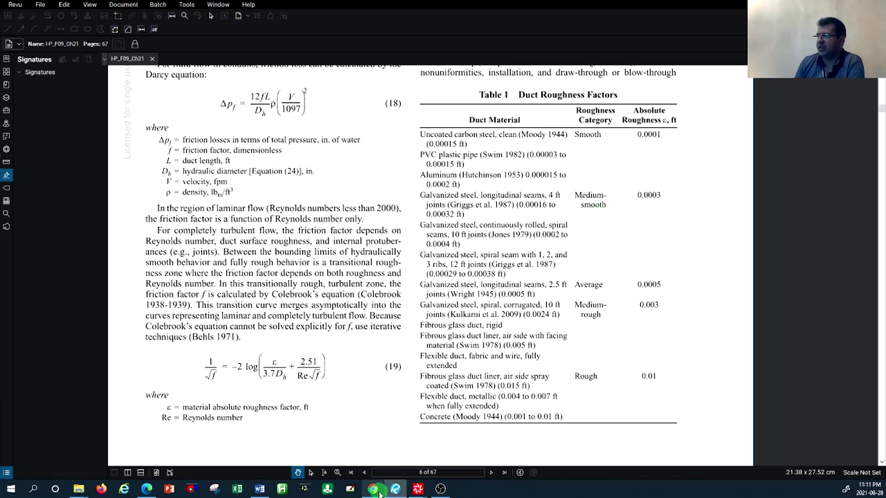
mouse_move(418, 490)
left_click(411, 450)
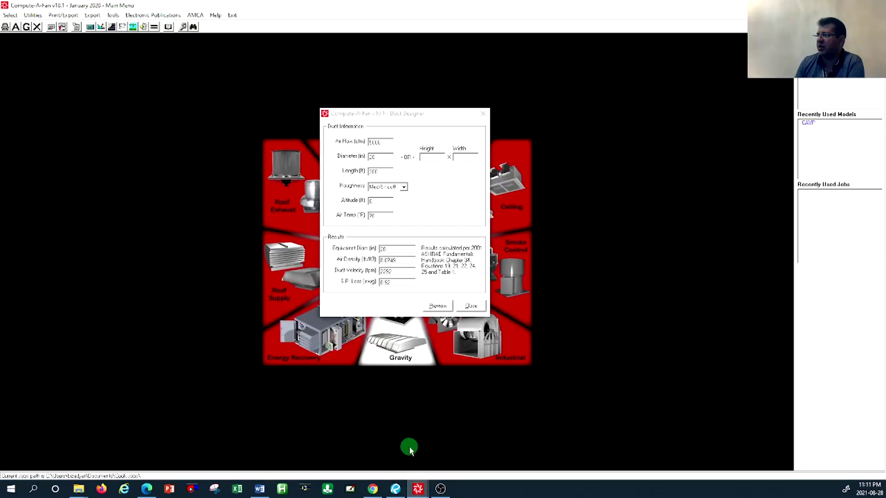
Step: Set the duct's altitude to 500 ft and its air temperature to 75 °F
left_click_drag(438, 115, 523, 98)
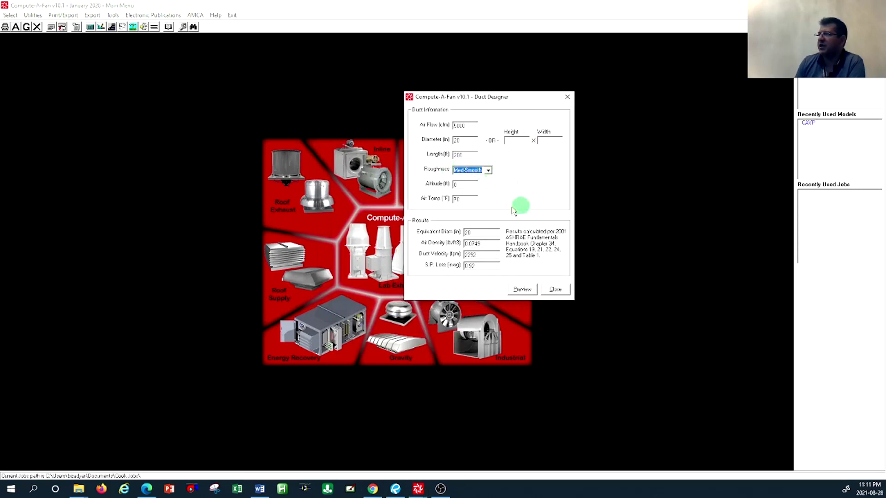
left_click(467, 186)
double_click(467, 187)
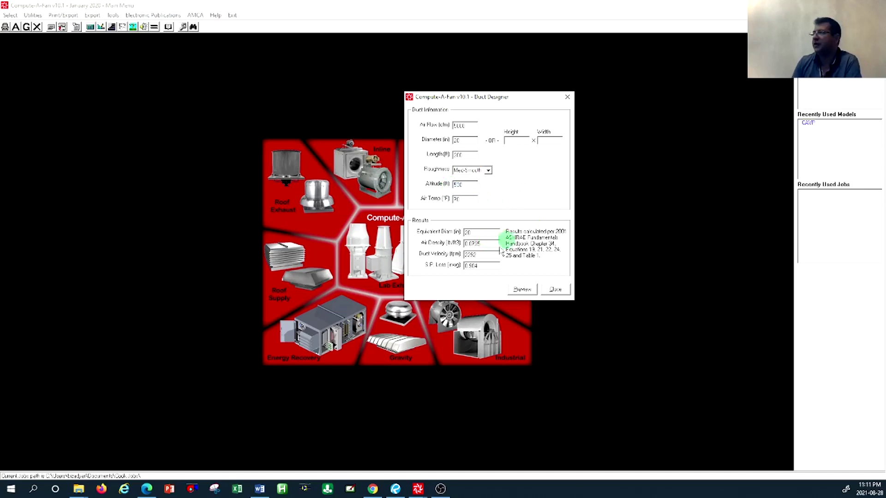
double_click(469, 200)
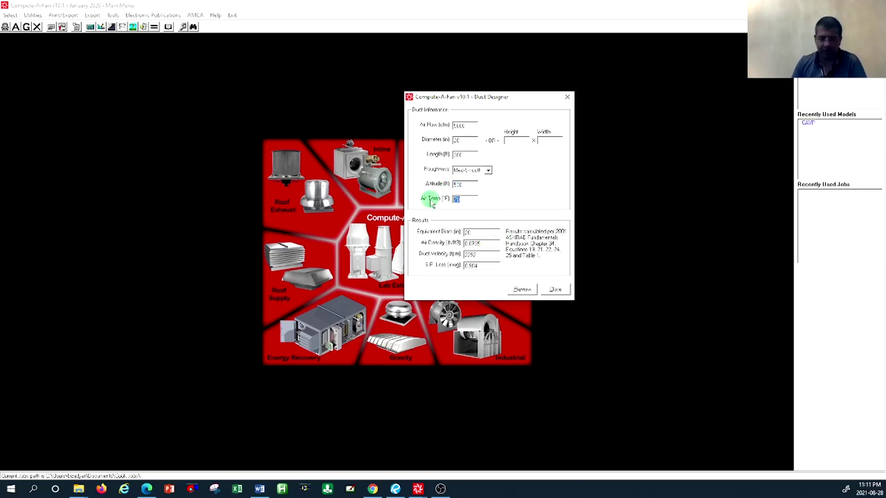
type("75")
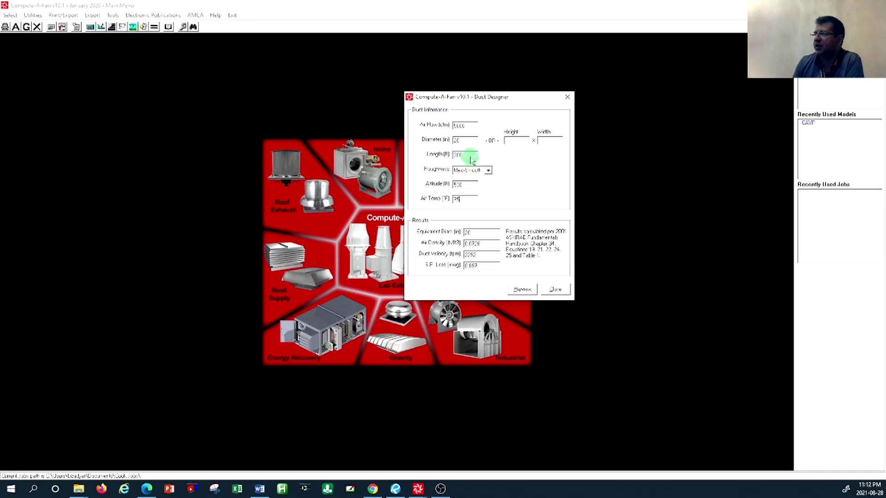
Step: Try a duct diameter of 30 in and settle on 32 in
double_click(467, 142)
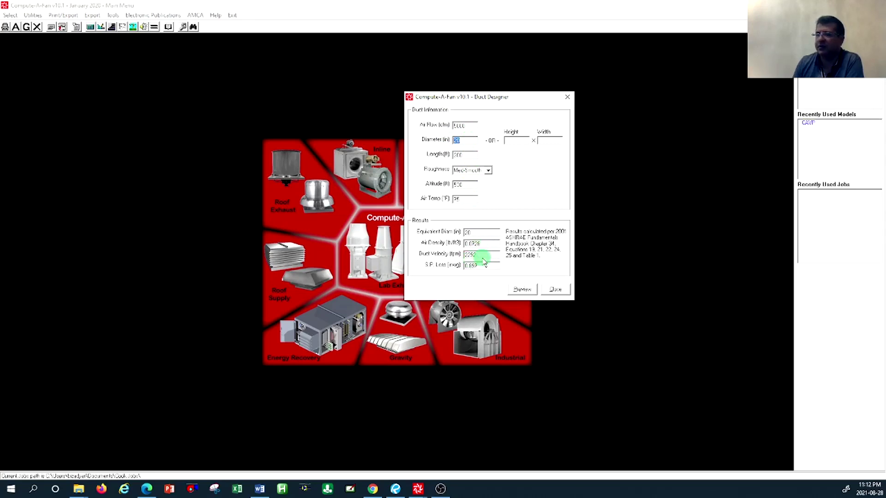
type("30")
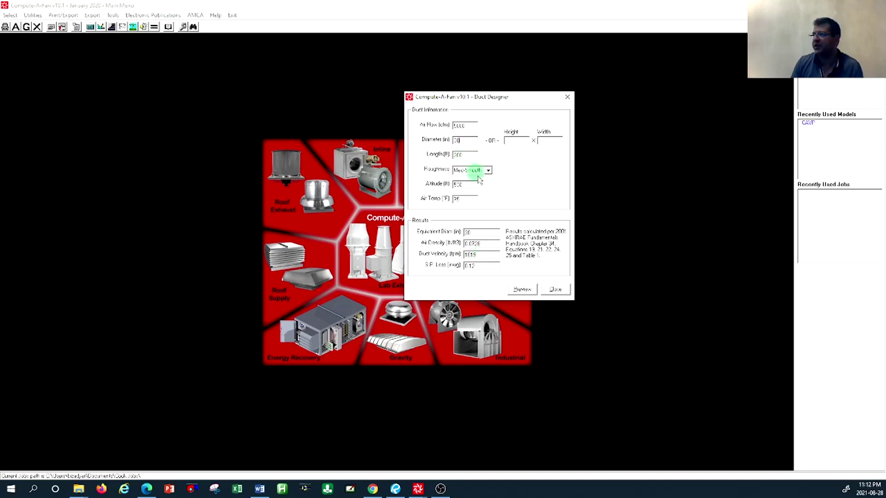
key("BackSpace")
type("2")
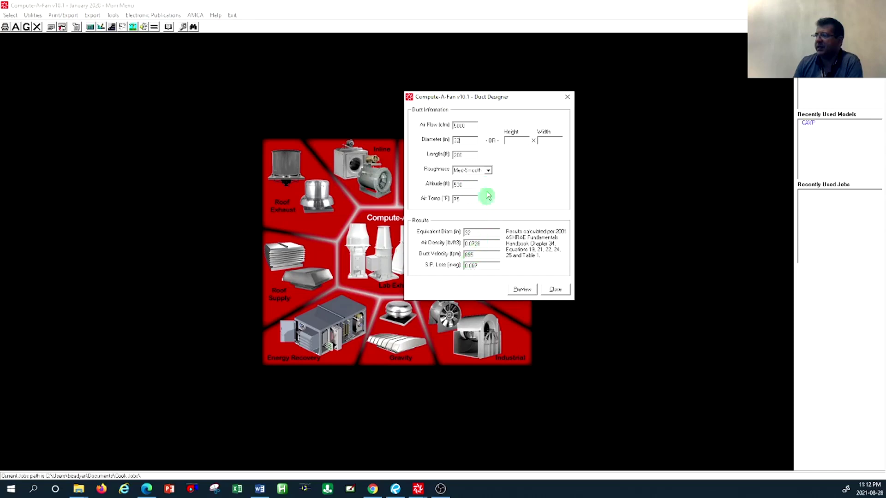
Step: Set the altitude in the duct information to 2000 ft
left_click_drag(474, 184, 441, 184)
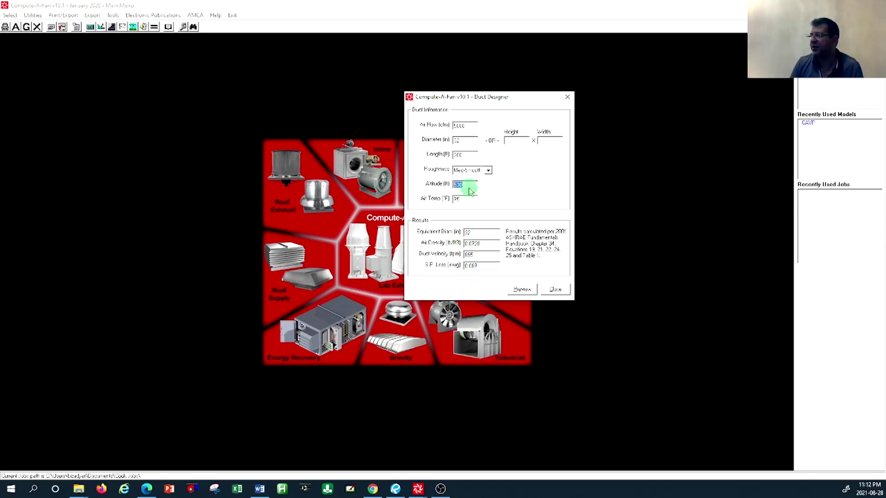
type("000")
left_click(476, 251)
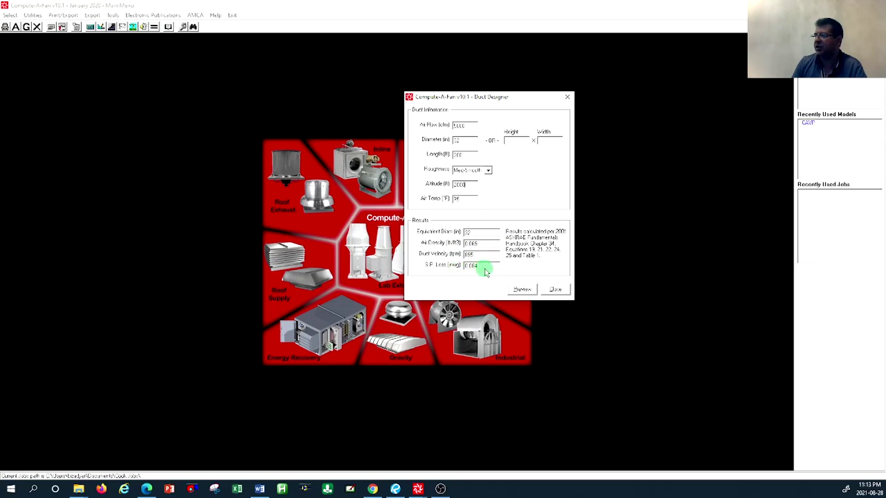
double_click(466, 184)
type("3")
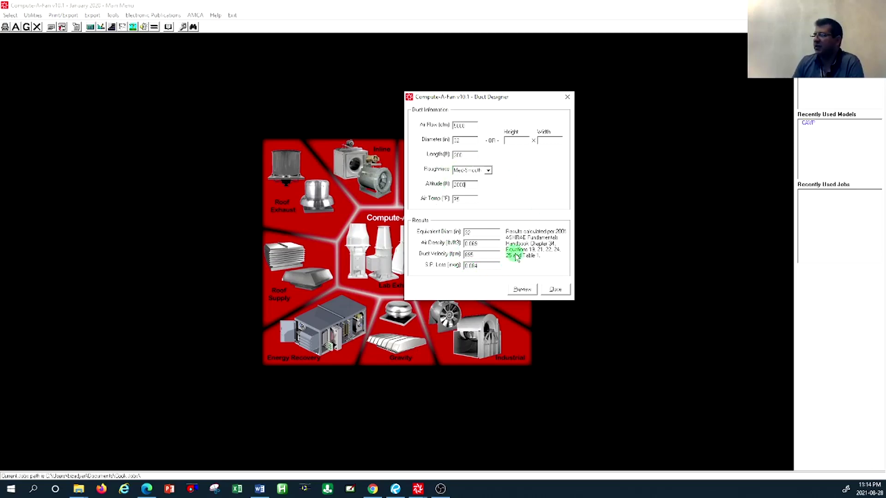
Step: Preview the Duct Designer calculations report at full size, and return to the main menu with the Duct Designer closed
left_click(517, 283)
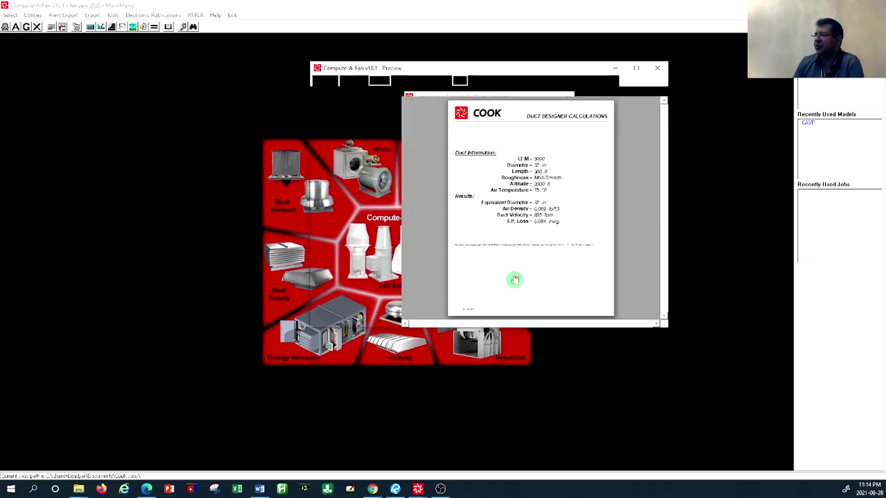
left_click(637, 69)
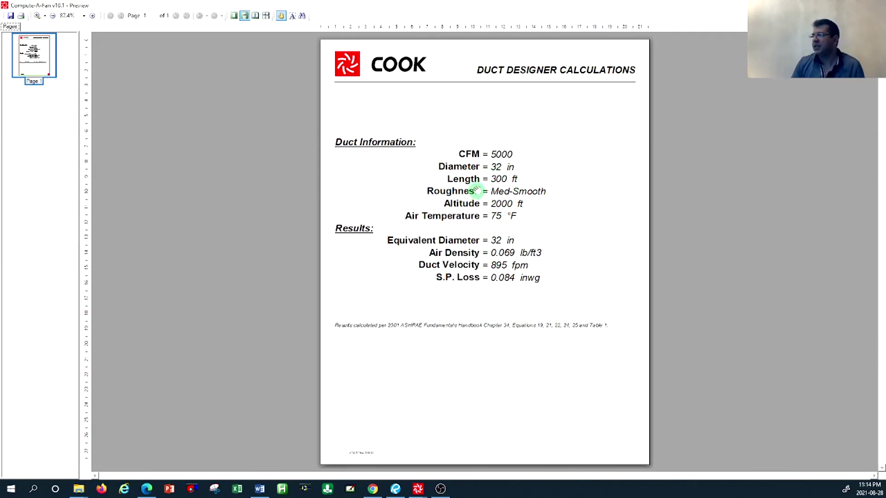
key("Escape")
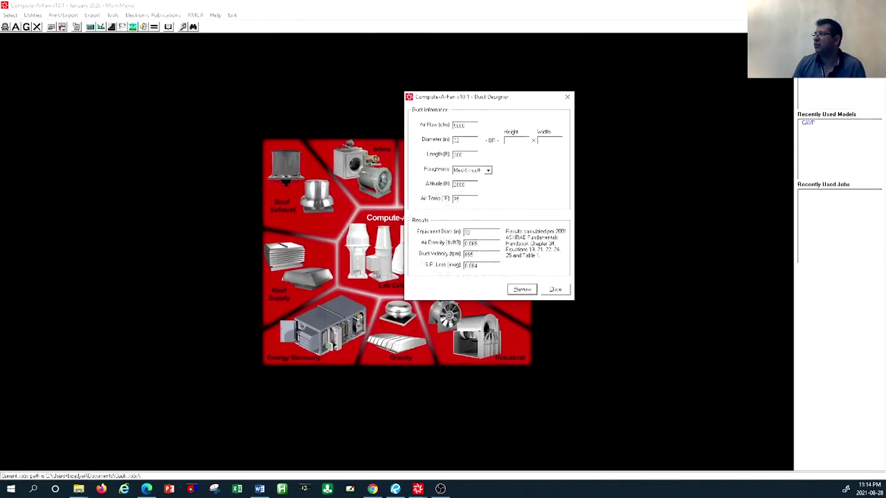
left_click(566, 97)
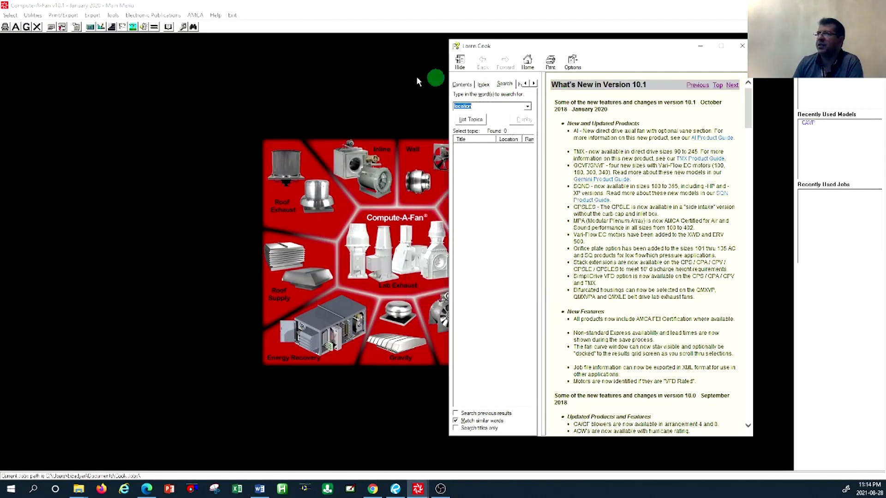
left_click(701, 48)
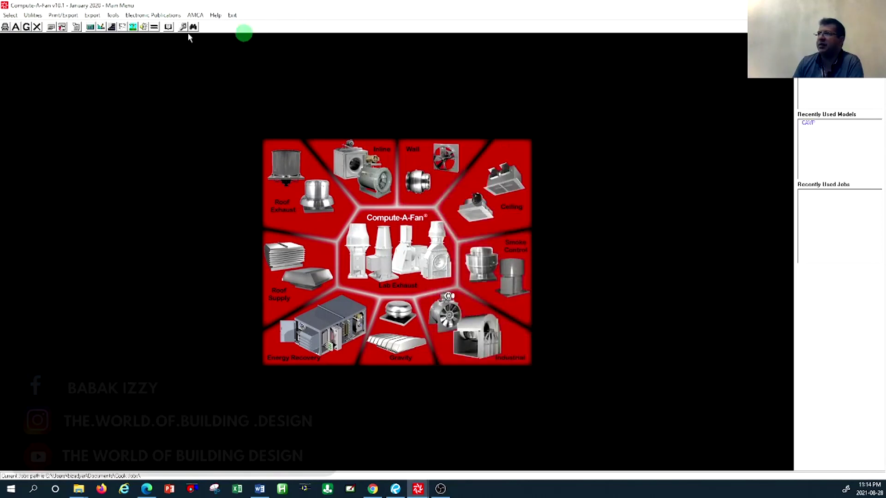